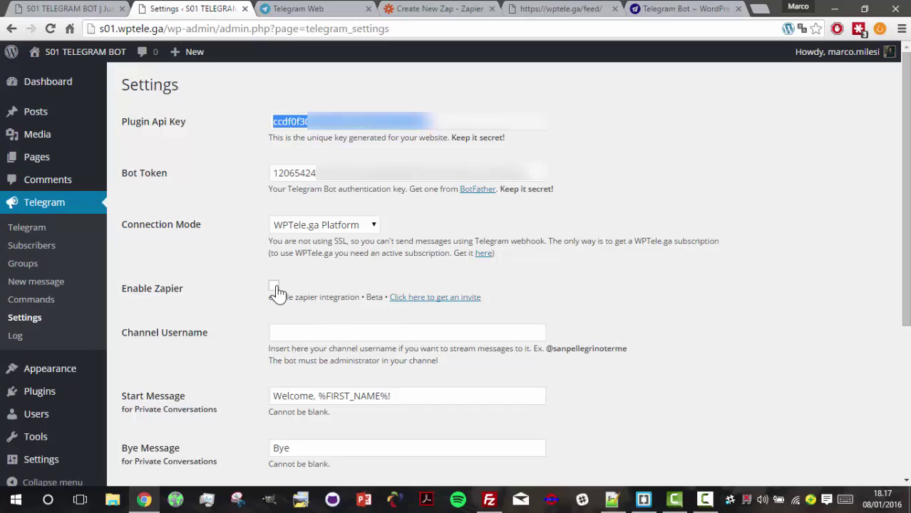
# Enable the Zapier integration in the WordPress Telegram plugin settings and save the changes
pyautogui.click(274, 285)
pyautogui.moveTo(265, 305); pyautogui.dragTo(329, 298)
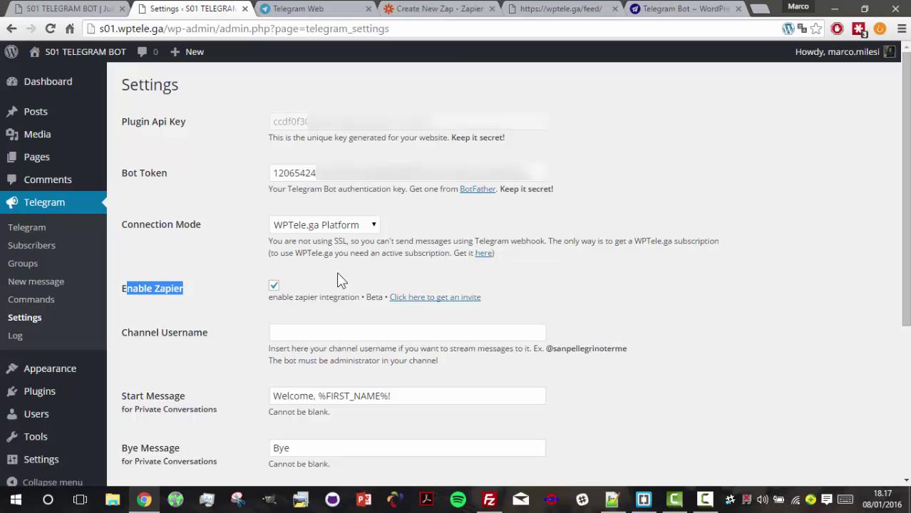
pyautogui.scroll(-2, 335, 282)
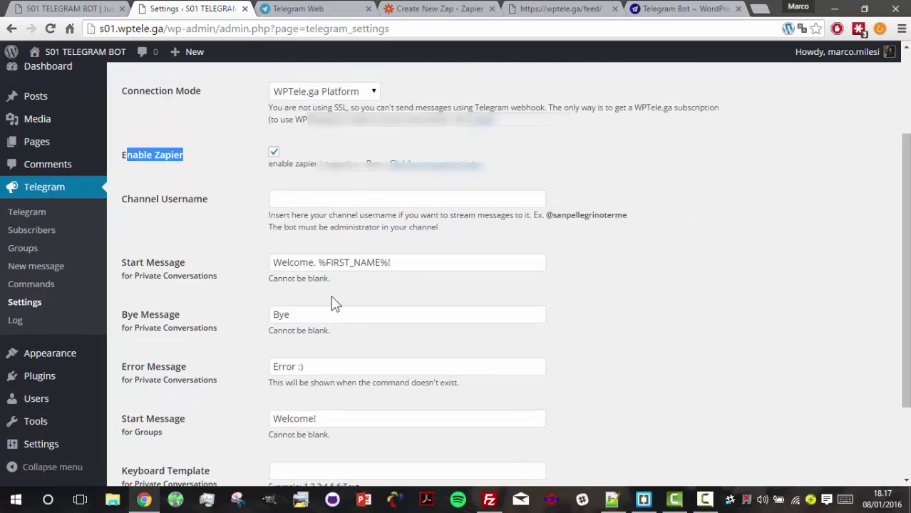
pyautogui.click(275, 153)
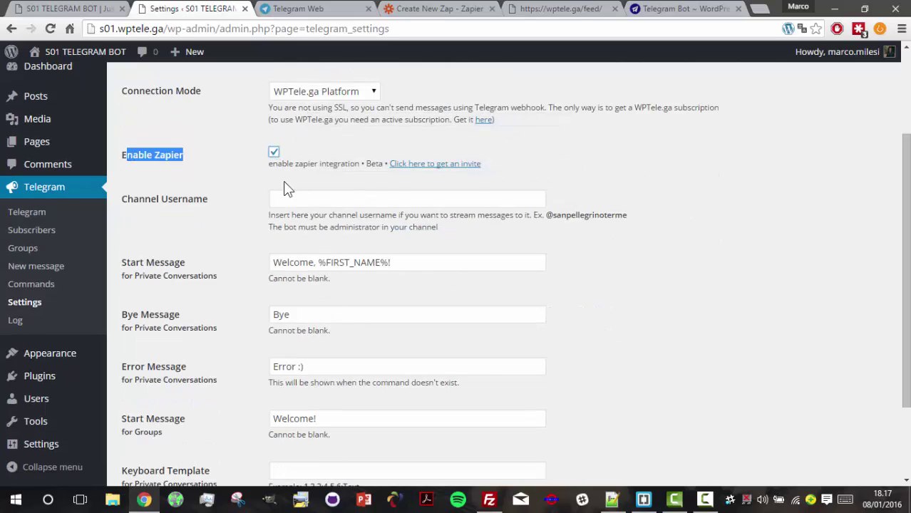
pyautogui.click(284, 182)
pyautogui.scroll(-2, 284, 182)
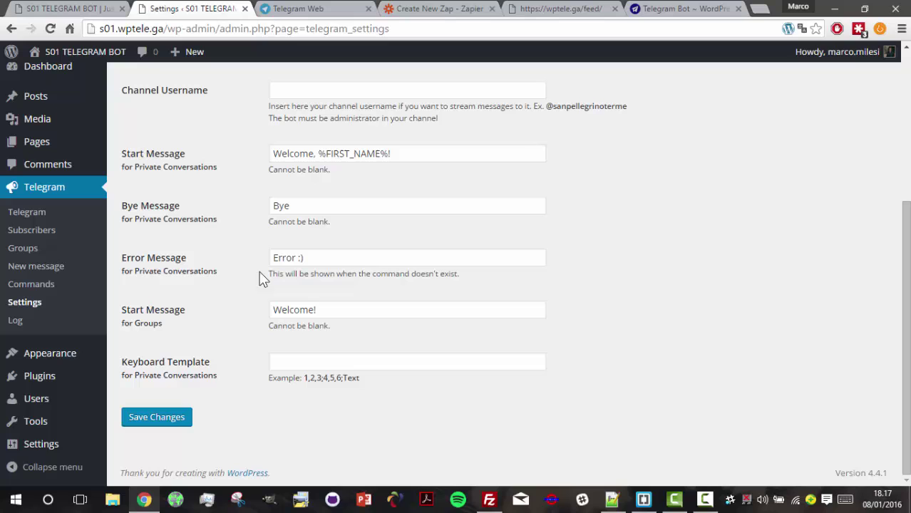
pyautogui.click(177, 422)
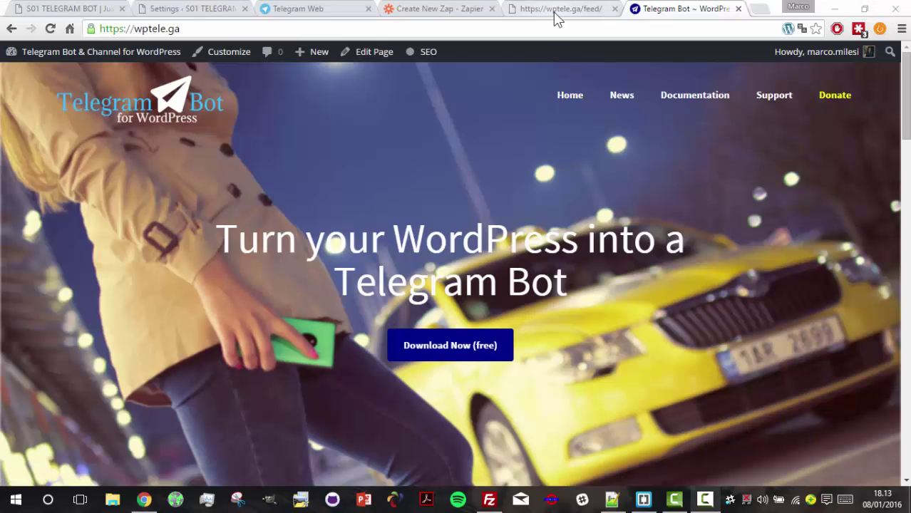
# Select the site's RSS feed address, Plugin Api Key and Bot Token, then go to the Zapier dashboard
pyautogui.click(553, 10)
pyautogui.moveTo(210, 29); pyautogui.dragTo(91, 30)
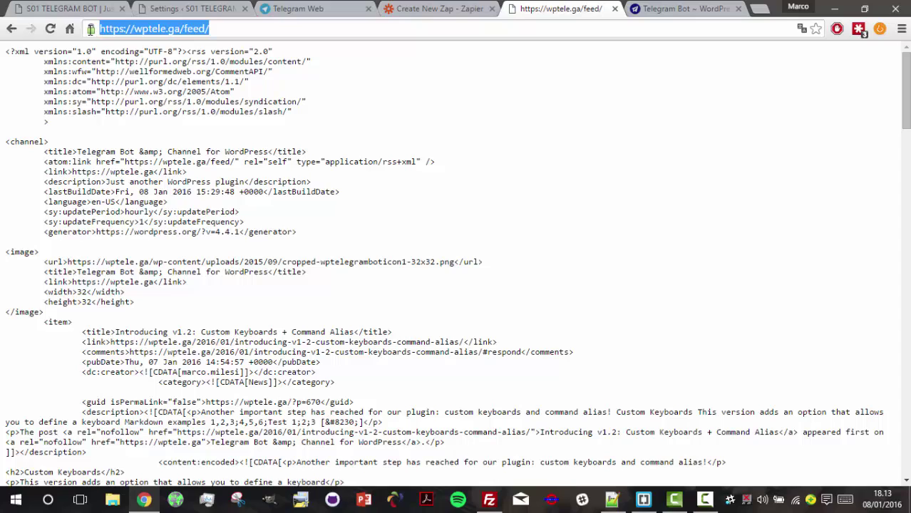
pyautogui.click(173, 14)
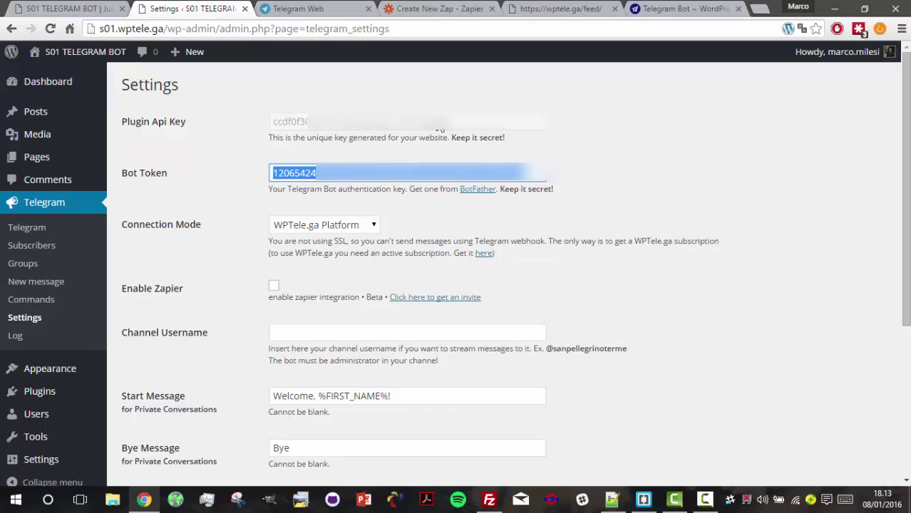
pyautogui.moveTo(442, 126); pyautogui.dragTo(269, 116)
pyautogui.moveTo(545, 174); pyautogui.dragTo(241, 182)
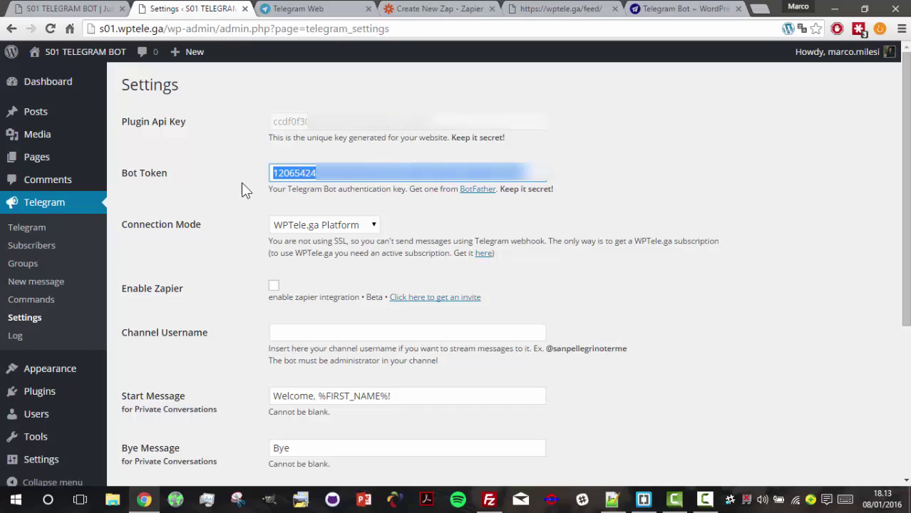
pyautogui.click(446, 10)
pyautogui.click(123, 79)
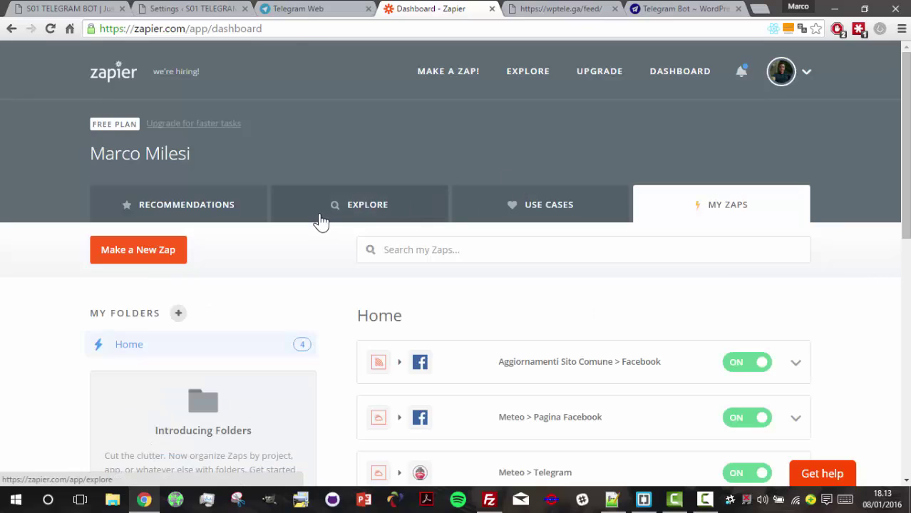
# Start a new zap with RSS by Zapier's New Item in Feed as the trigger
pyautogui.click(164, 255)
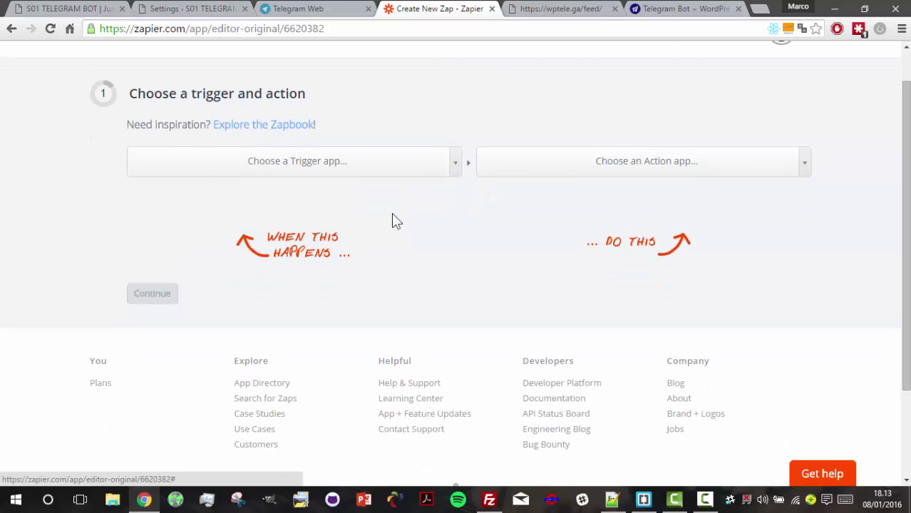
pyautogui.click(387, 176)
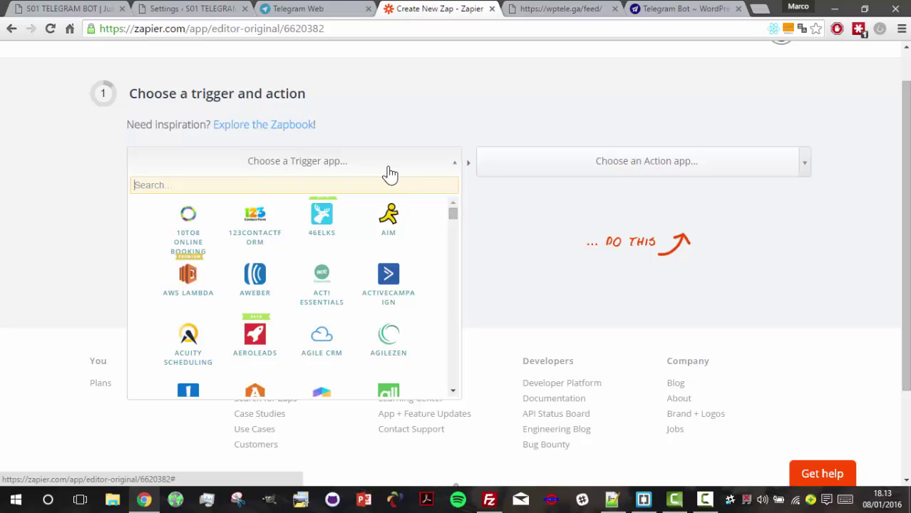
pyautogui.write('rss')
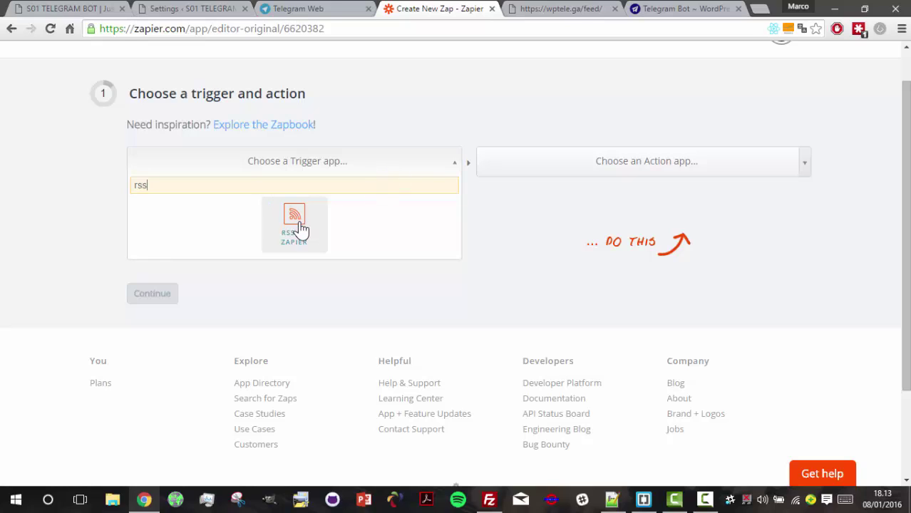
pyautogui.doubleClick(148, 185)
pyautogui.write('instagram')
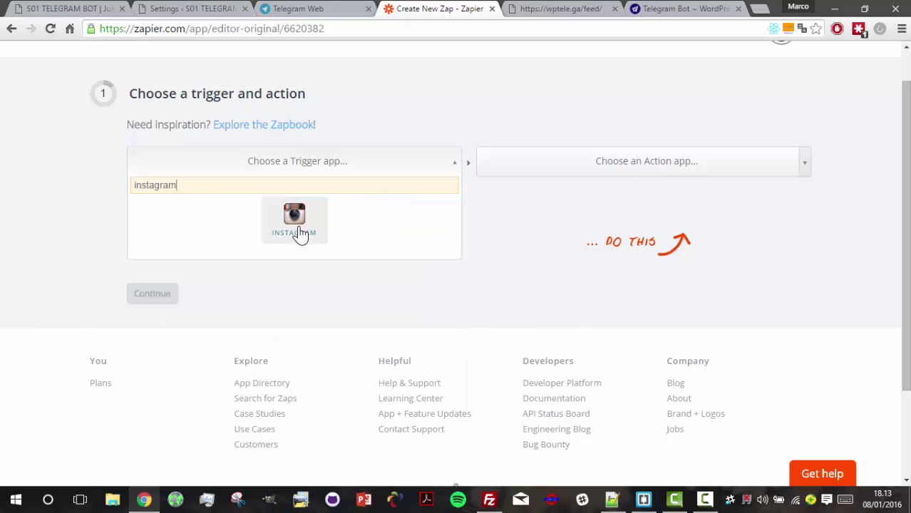
pyautogui.moveTo(204, 187); pyautogui.dragTo(126, 184)
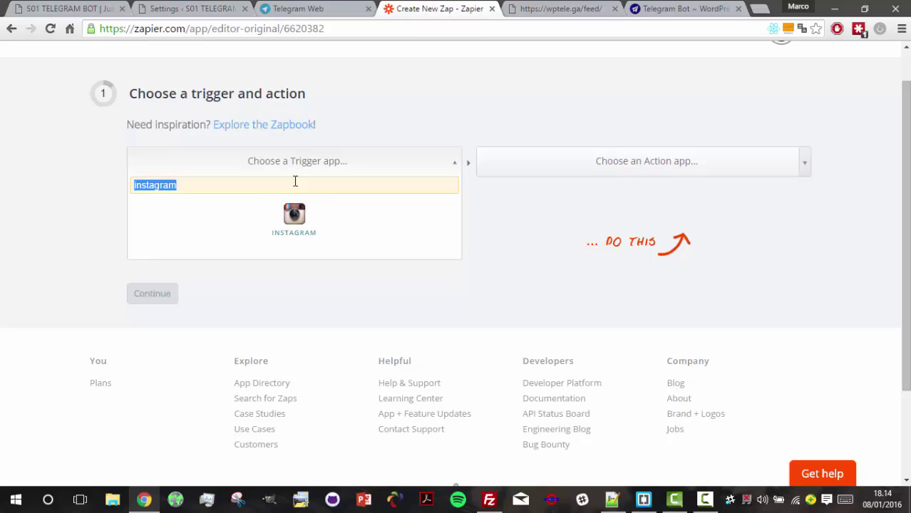
pyautogui.write('google')
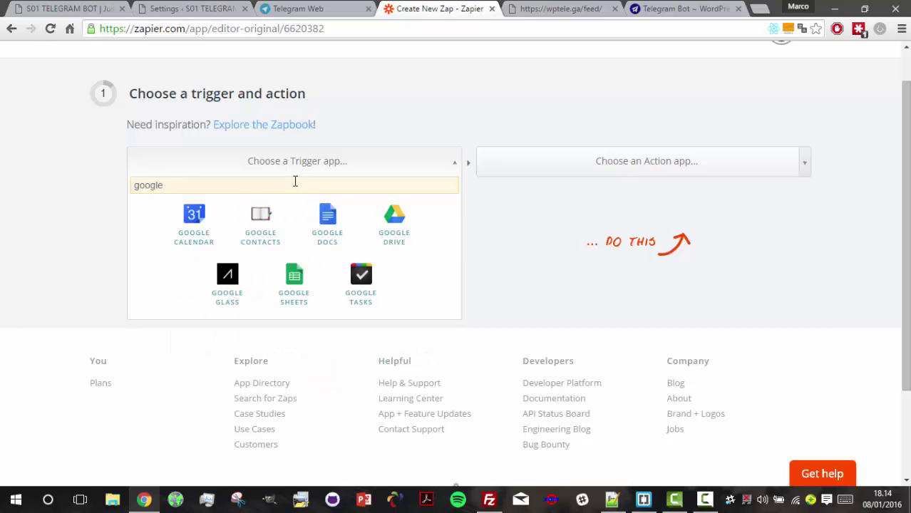
pyautogui.moveTo(207, 185); pyautogui.dragTo(134, 189)
pyautogui.press('BackSpace')
pyautogui.write('rss')
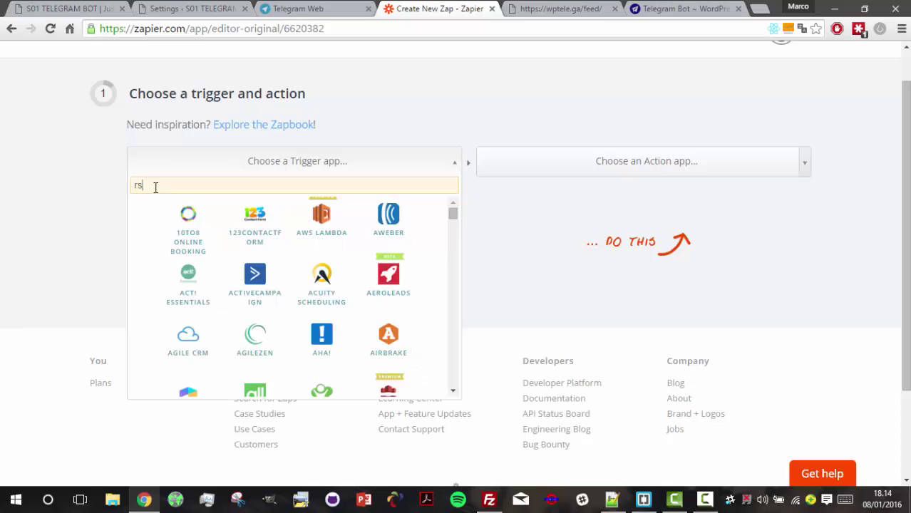
pyautogui.click(297, 231)
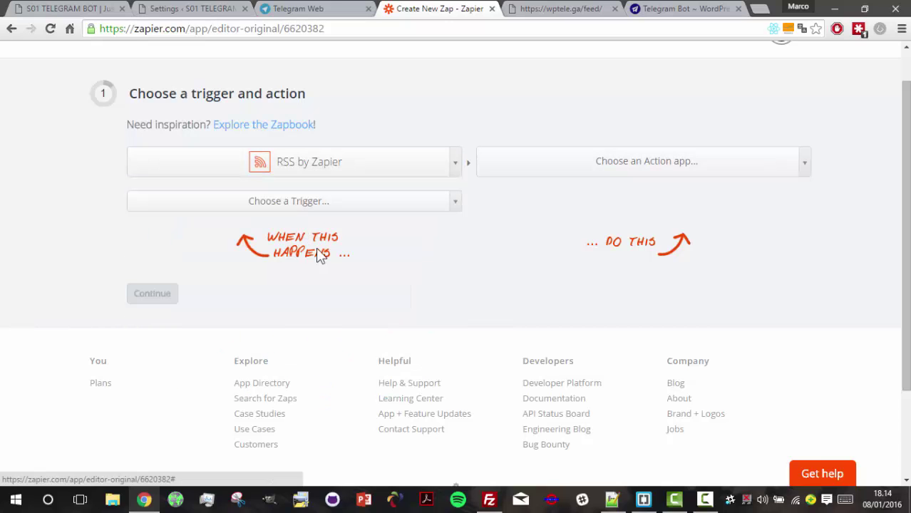
pyautogui.click(434, 204)
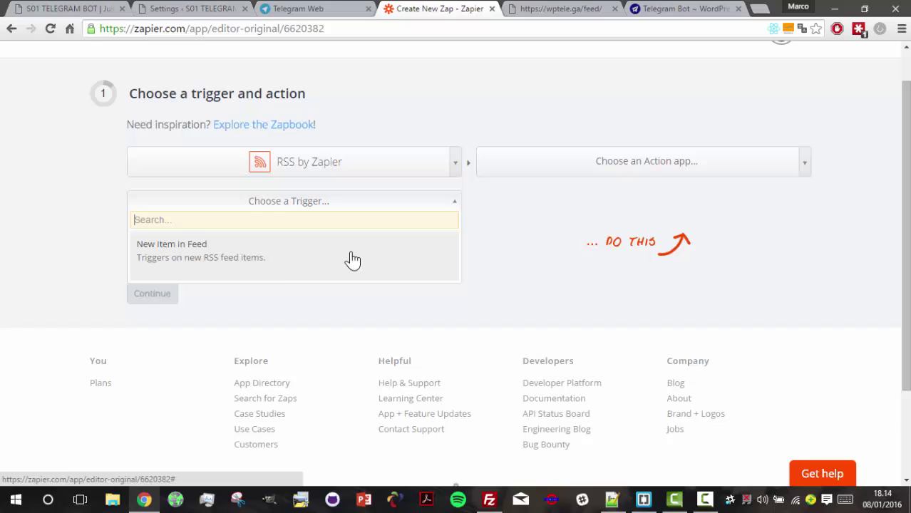
pyautogui.click(167, 262)
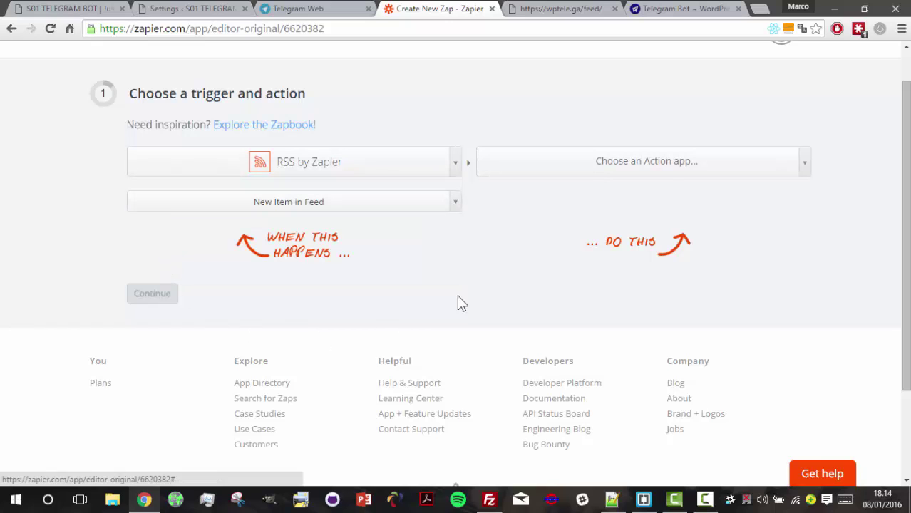
# Choose Telegram Bot for WordPress with Send Text as the action
pyautogui.click(589, 168)
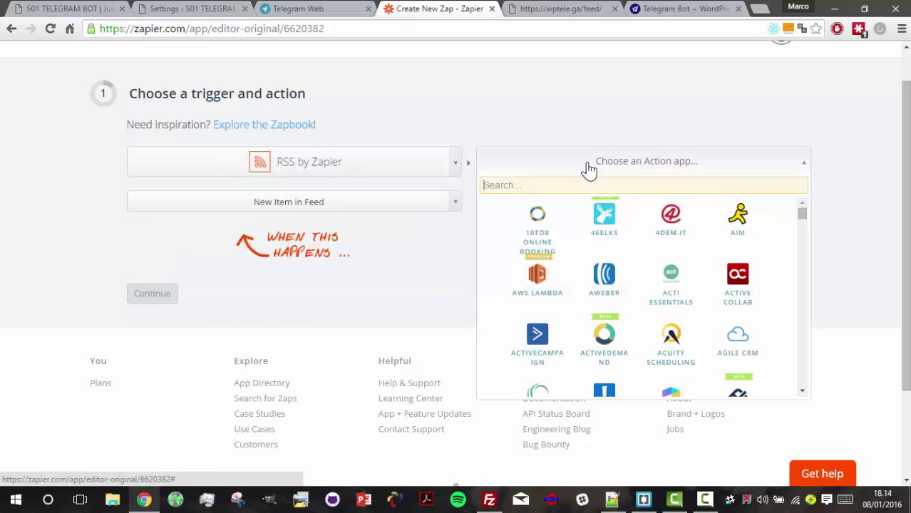
pyautogui.write('teleg')
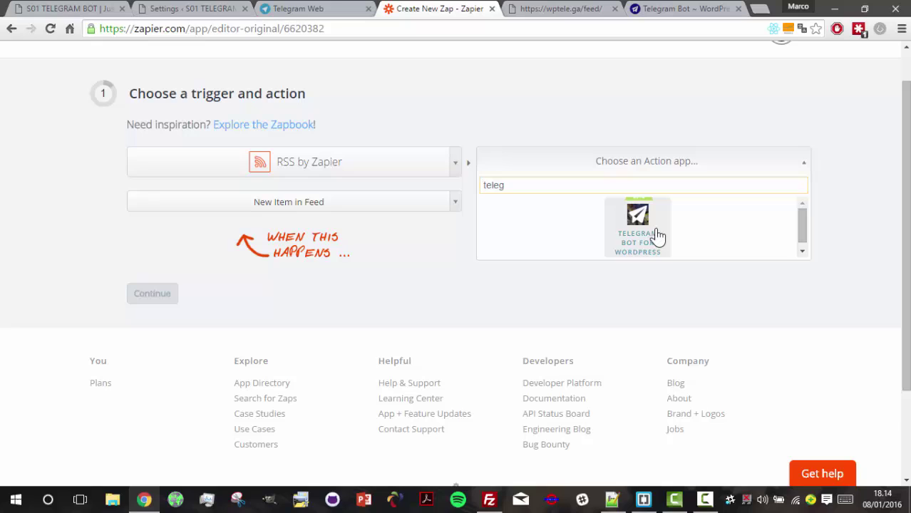
pyautogui.click(657, 236)
pyautogui.click(615, 207)
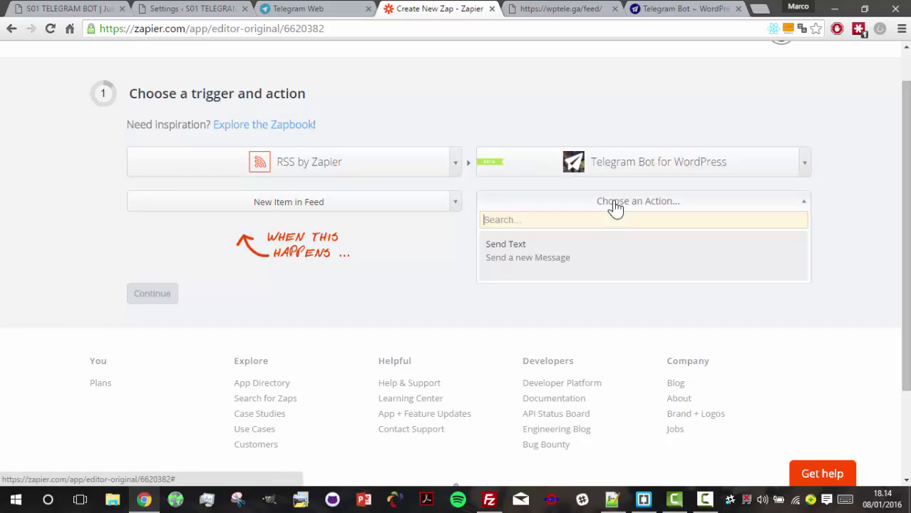
pyautogui.click(614, 262)
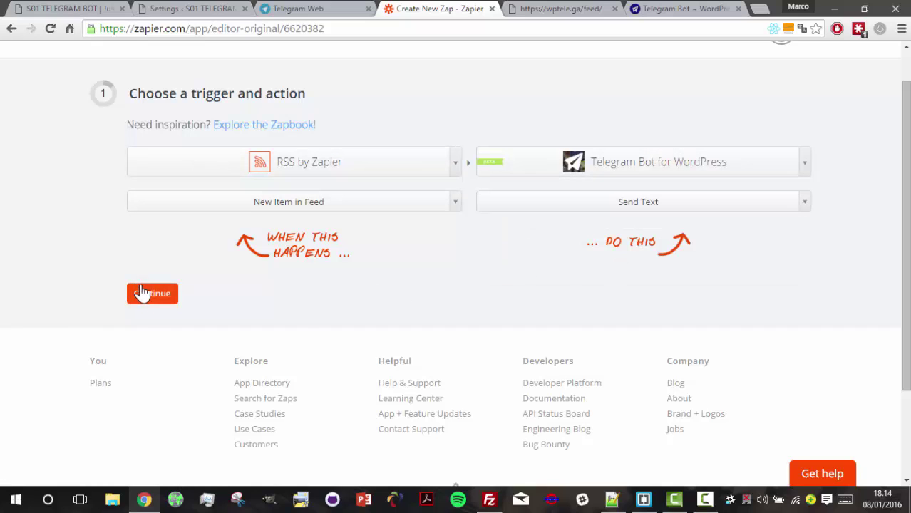
# Move on to the Telegram account step and begin connecting a new Telegram Bot for WordPress account
pyautogui.scroll(1, 903, 285)
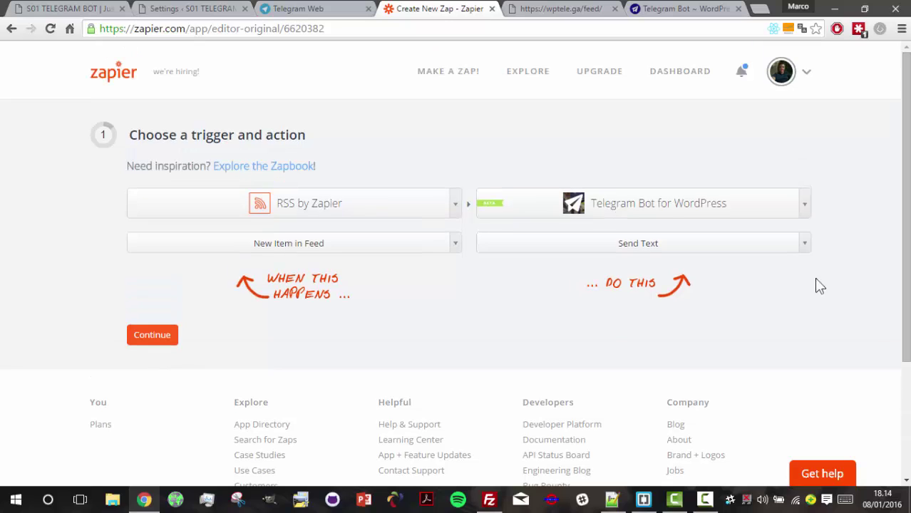
pyautogui.click(153, 336)
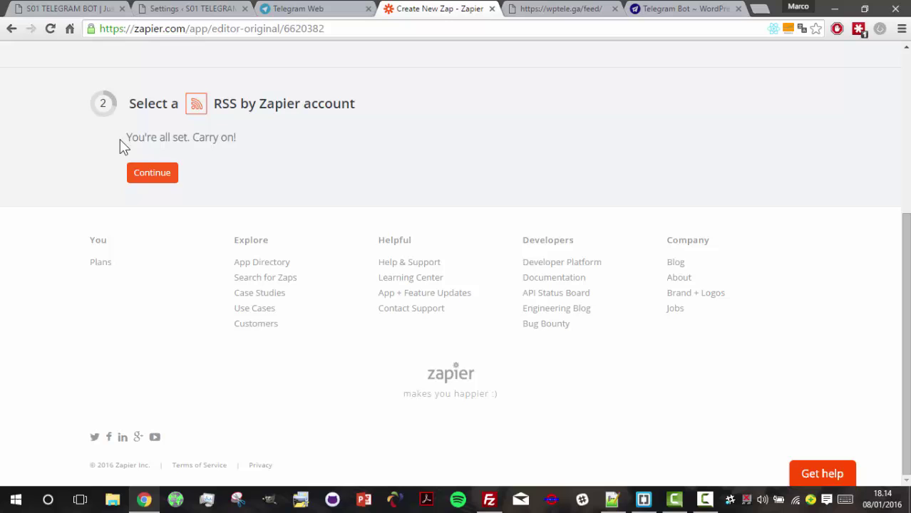
pyautogui.click(147, 174)
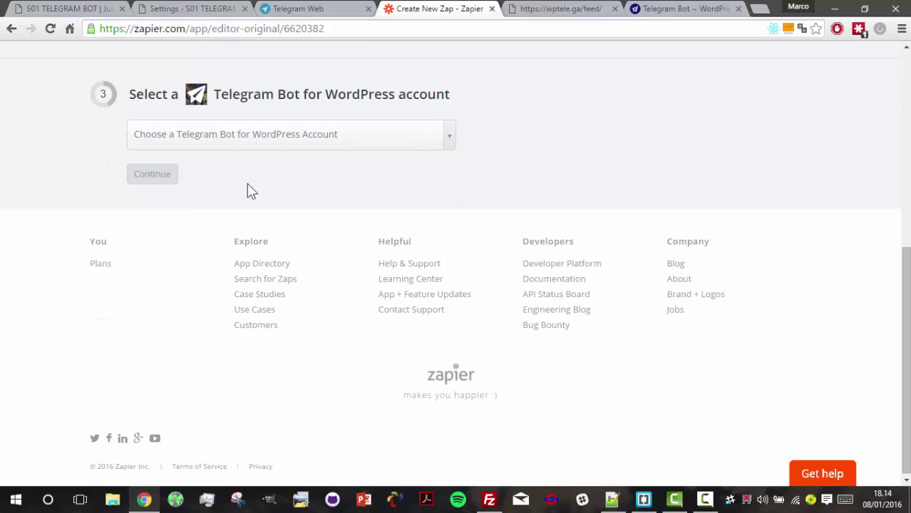
pyautogui.click(270, 140)
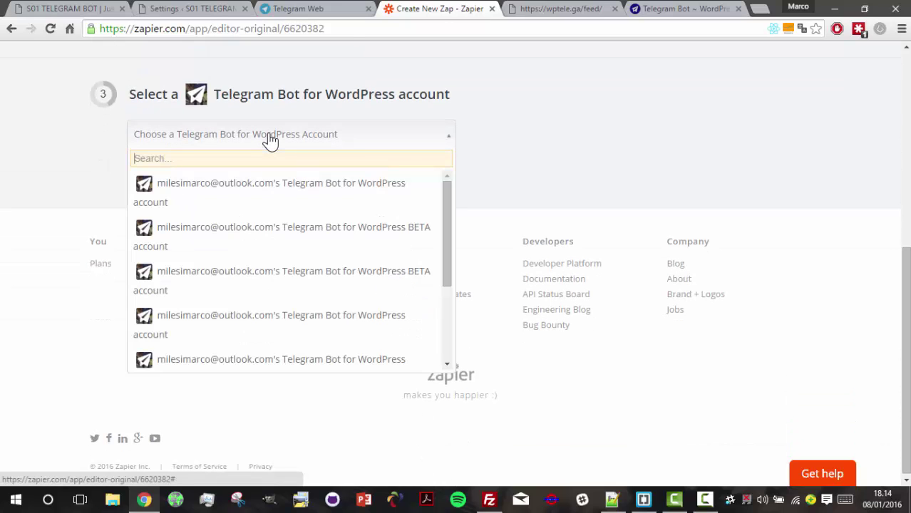
pyautogui.moveTo(447, 228); pyautogui.dragTo(444, 296)
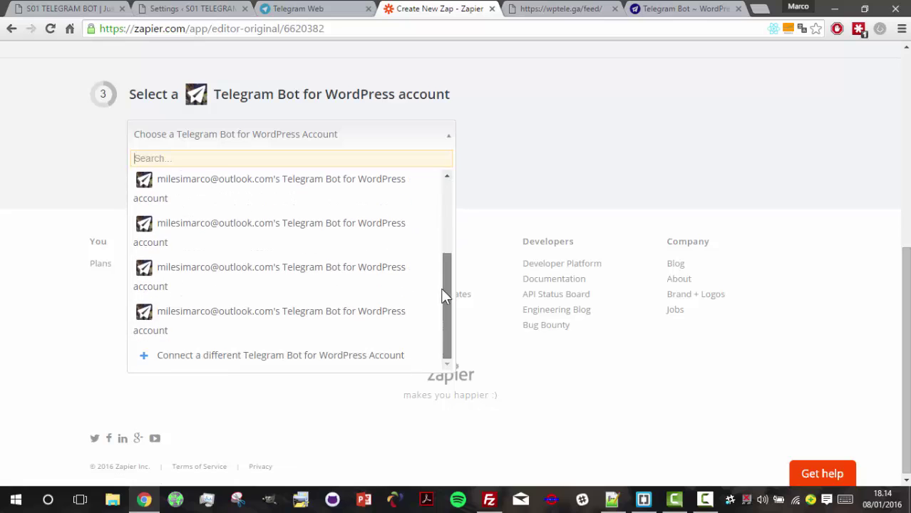
pyautogui.click(289, 358)
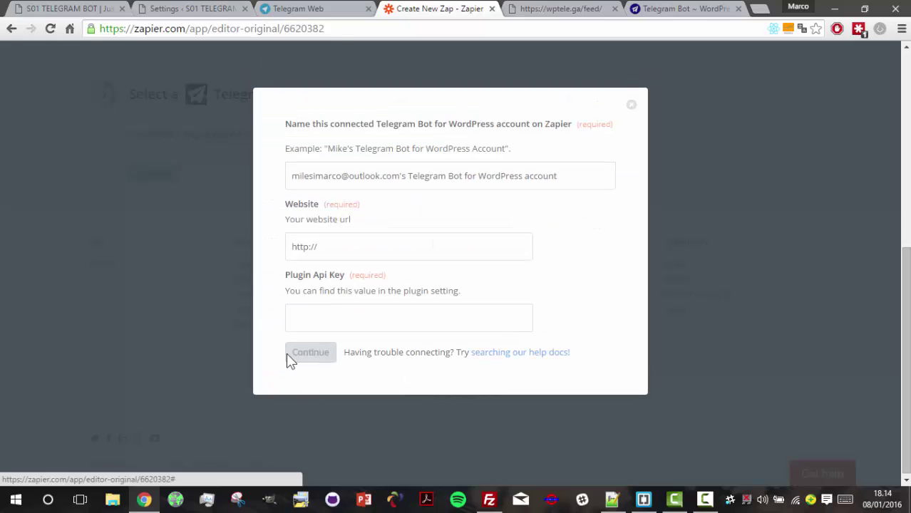
pyautogui.moveTo(570, 178); pyautogui.dragTo(239, 264)
pyautogui.write('Test')
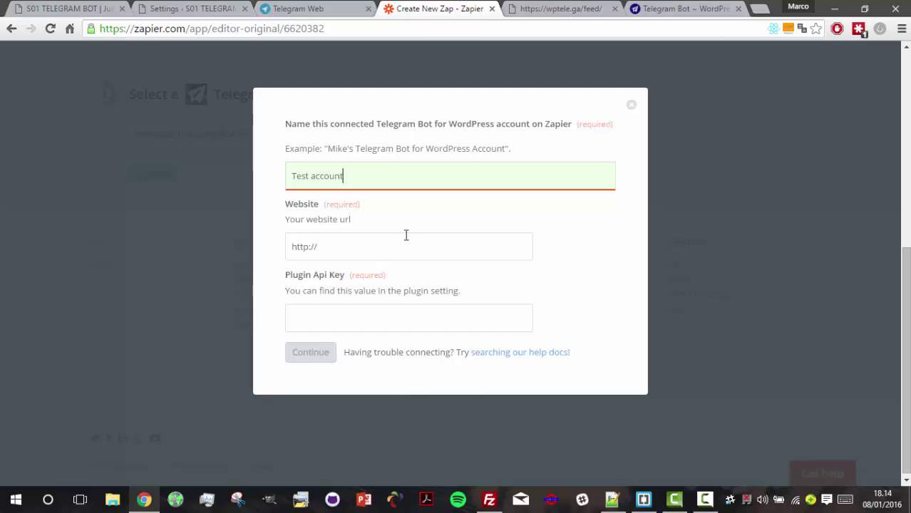
pyautogui.click(397, 255)
pyautogui.click(71, 8)
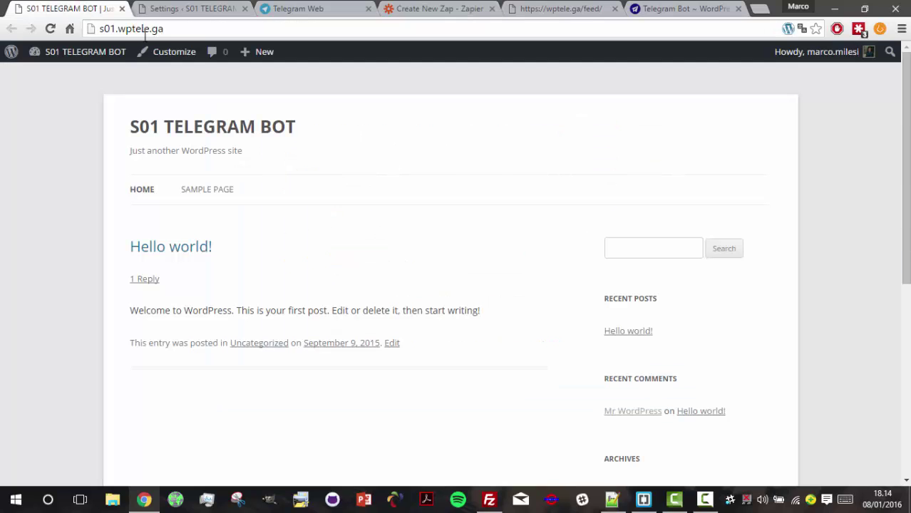
pyautogui.click(168, 29)
pyautogui.hotkey('ctrl', 'c')
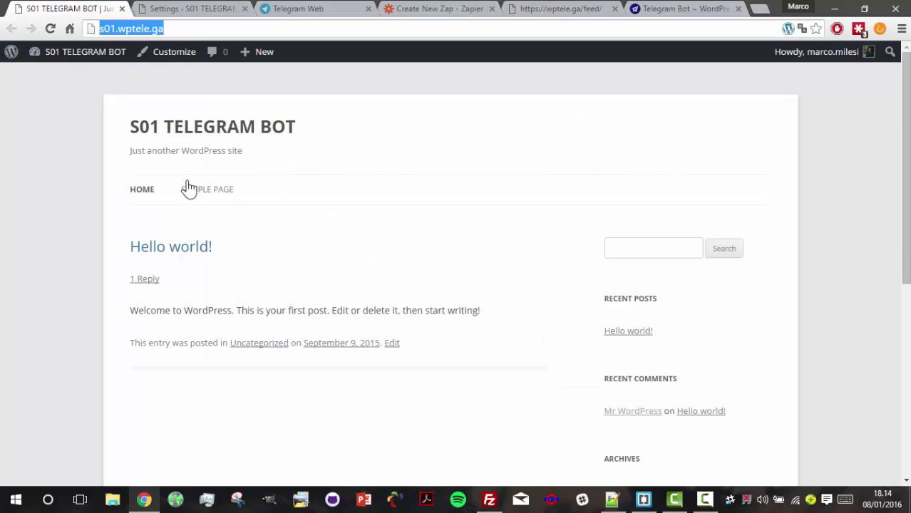
pyautogui.click(440, 10)
pyautogui.hotkey('ctrl', 'v')
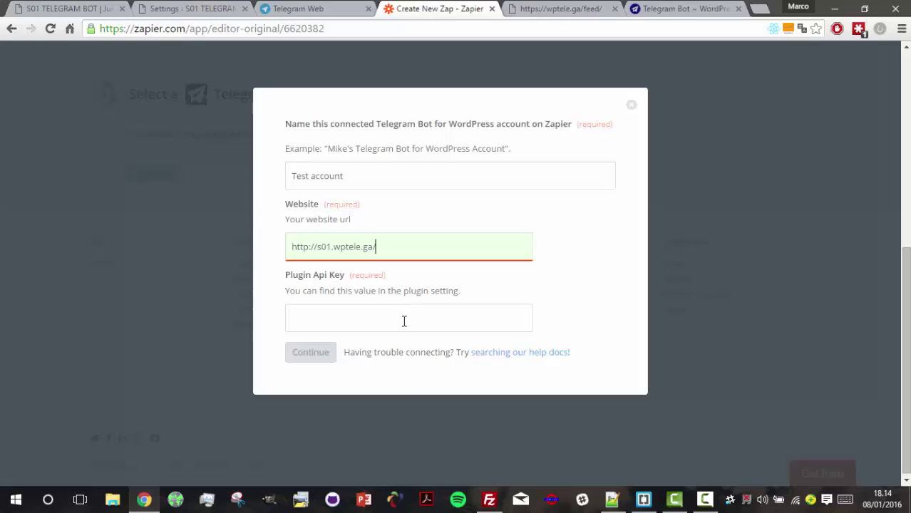
# Copy the Plugin Api Key from the WordPress Telegram settings
pyautogui.moveTo(289, 274); pyautogui.dragTo(415, 277)
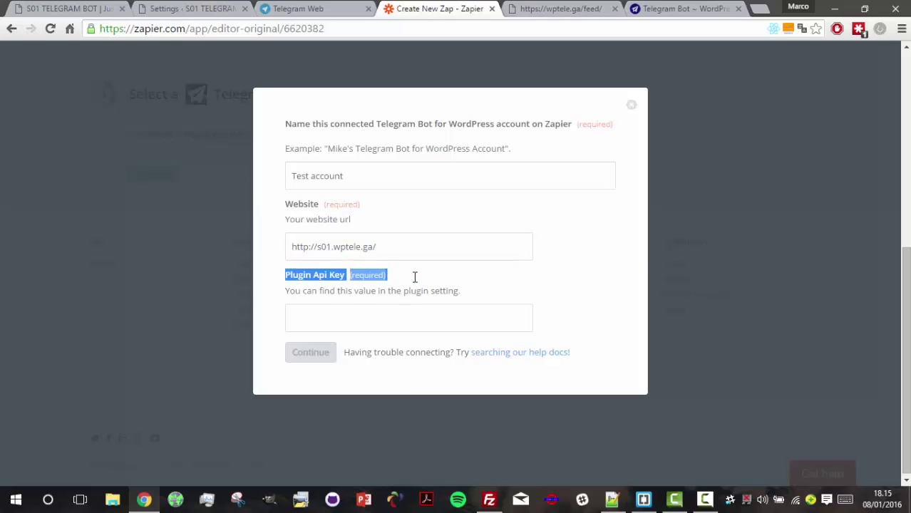
pyautogui.click(419, 288)
pyautogui.moveTo(289, 292); pyautogui.dragTo(471, 295)
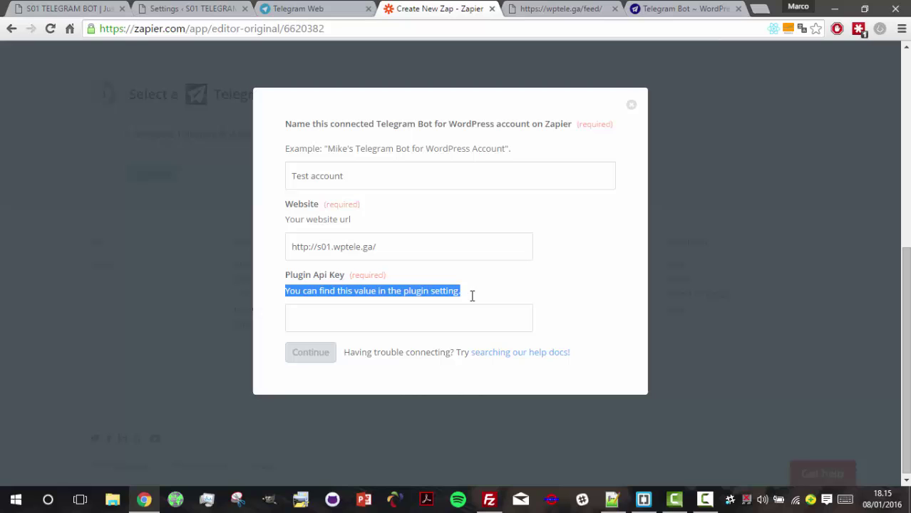
pyautogui.click(467, 311)
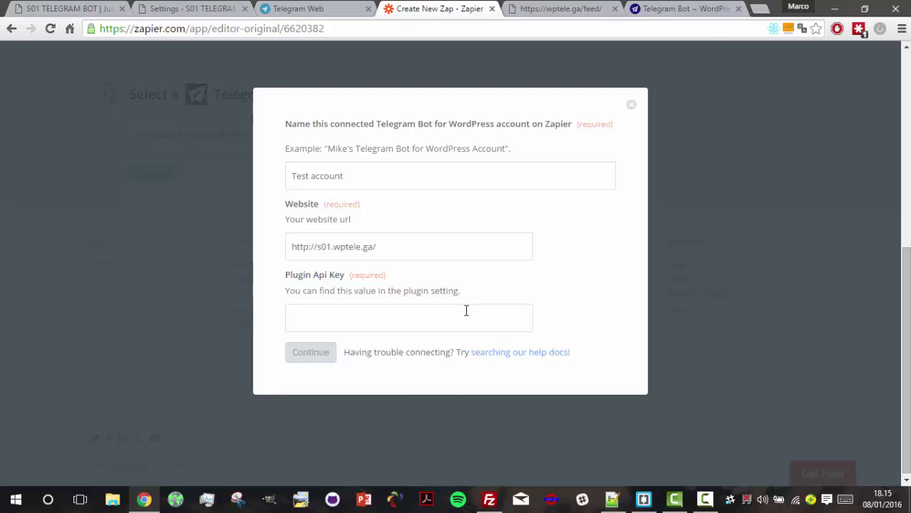
pyautogui.click(181, 13)
pyautogui.click(336, 129)
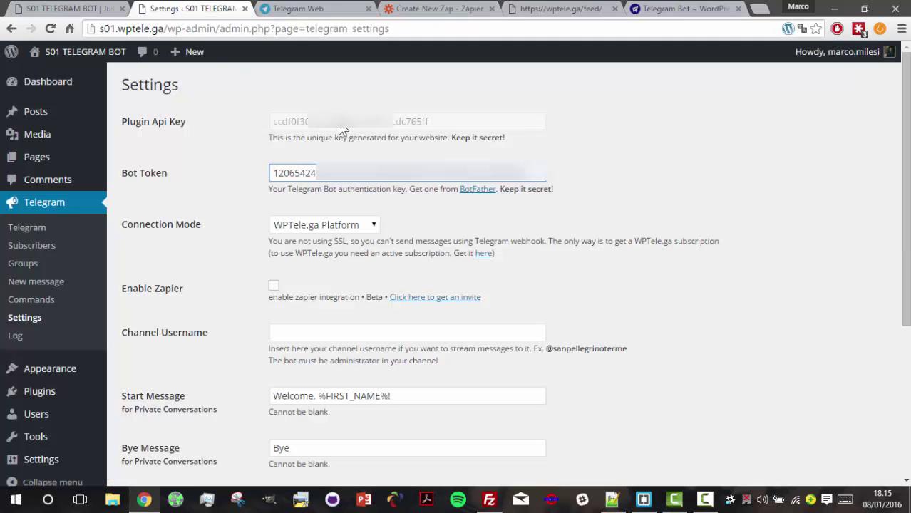
pyautogui.doubleClick(385, 128)
pyautogui.rightClick(384, 127)
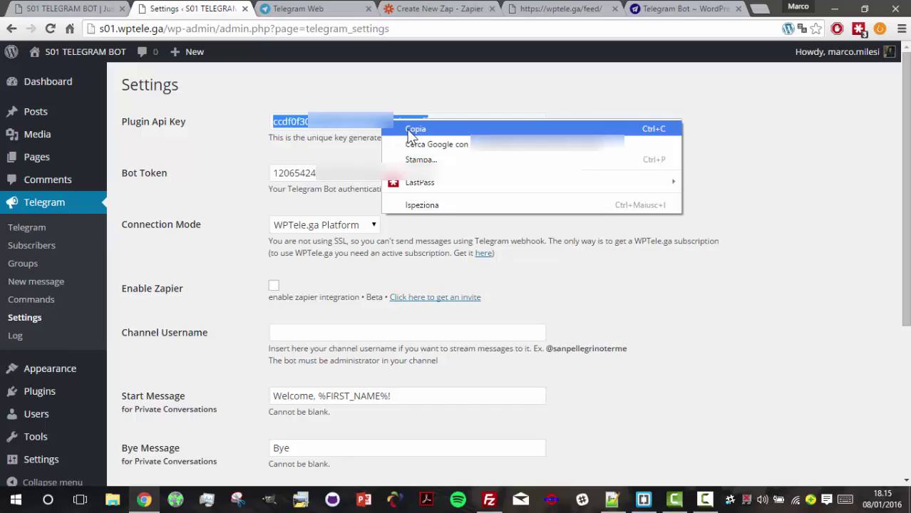
pyautogui.click(413, 130)
pyautogui.click(436, 10)
# Paste the plugin API key and confirm the 'Test account' connection reports it is working
pyautogui.click(370, 319)
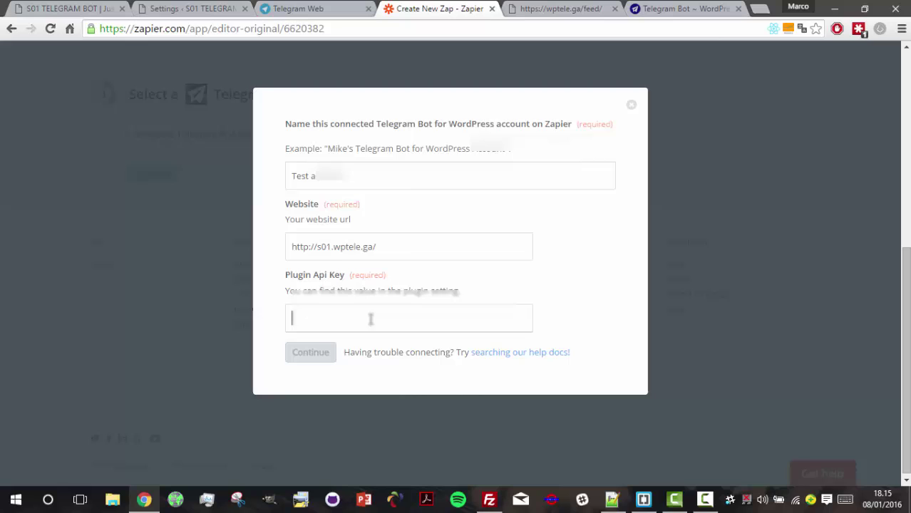
pyautogui.rightClick(371, 319)
pyautogui.click(412, 195)
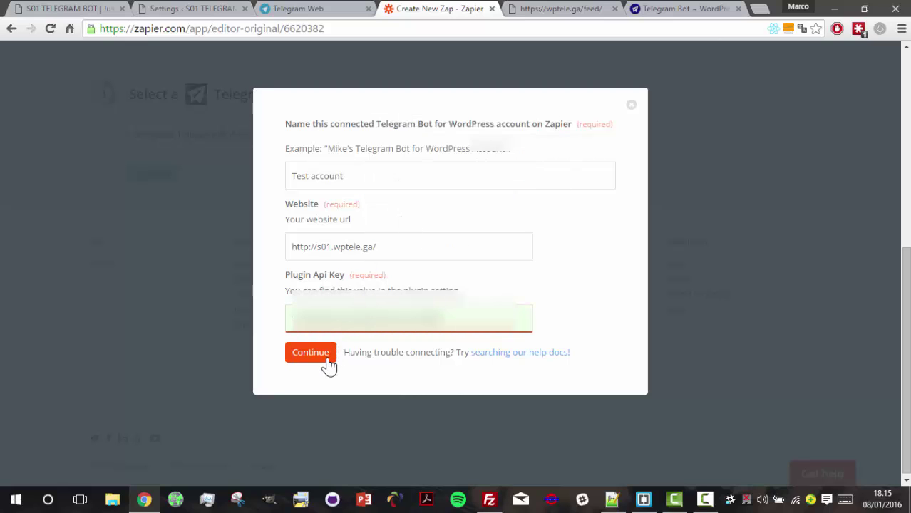
pyautogui.click(326, 356)
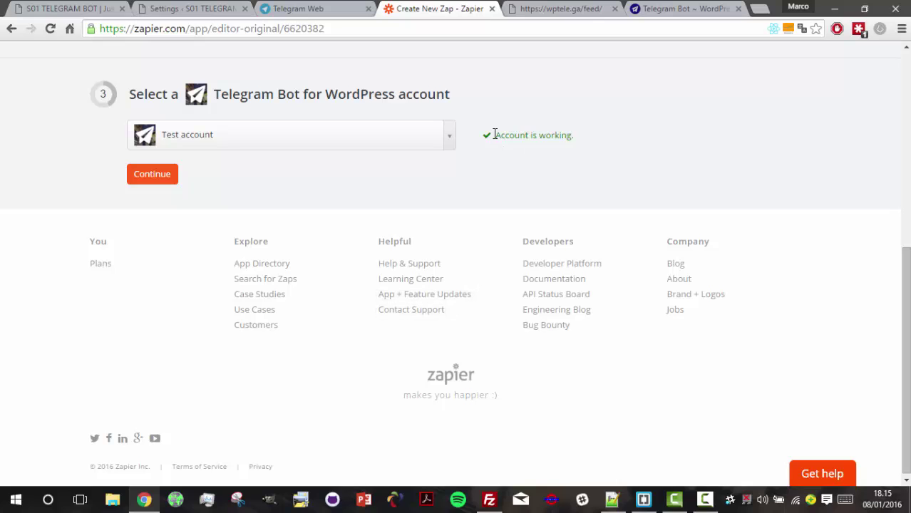
pyautogui.moveTo(495, 134); pyautogui.dragTo(571, 134)
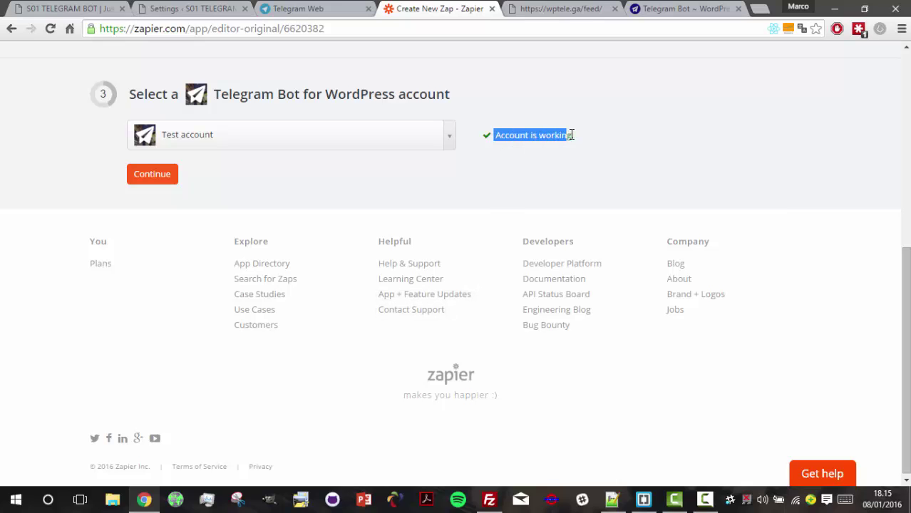
pyautogui.click(152, 175)
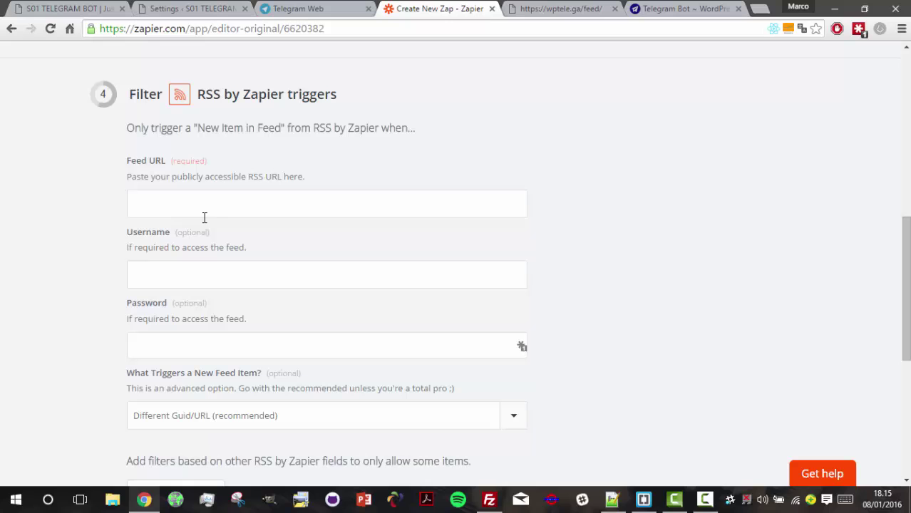
pyautogui.click(217, 203)
pyautogui.click(555, 8)
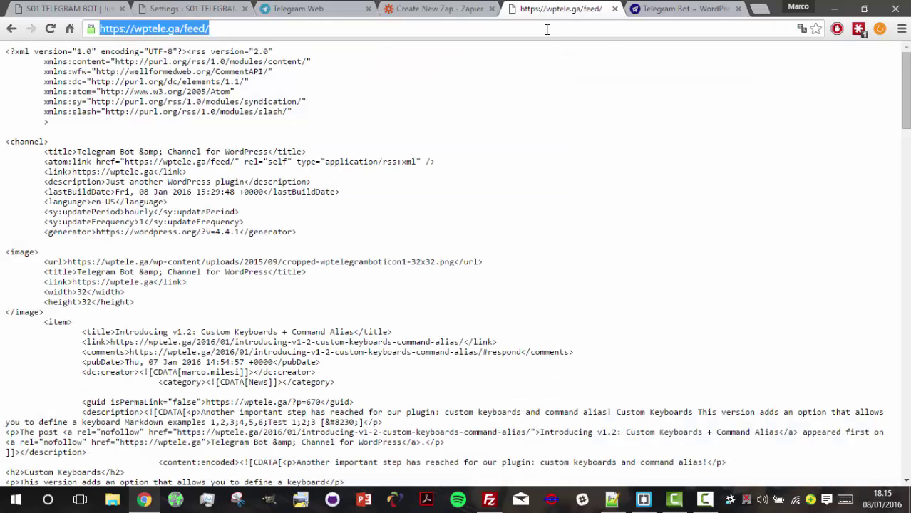
pyautogui.click(257, 28)
pyautogui.tripleClick(256, 29)
pyautogui.rightClick(157, 30)
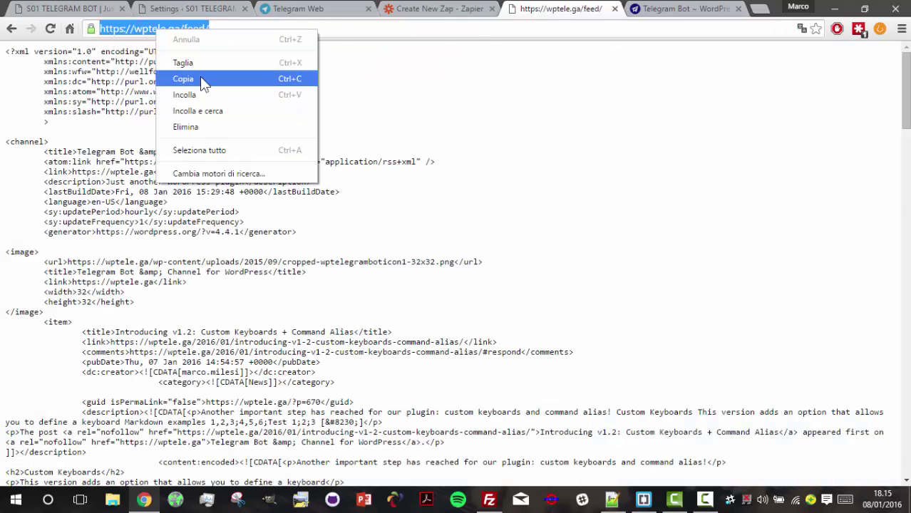
pyautogui.click(200, 76)
pyautogui.click(421, 12)
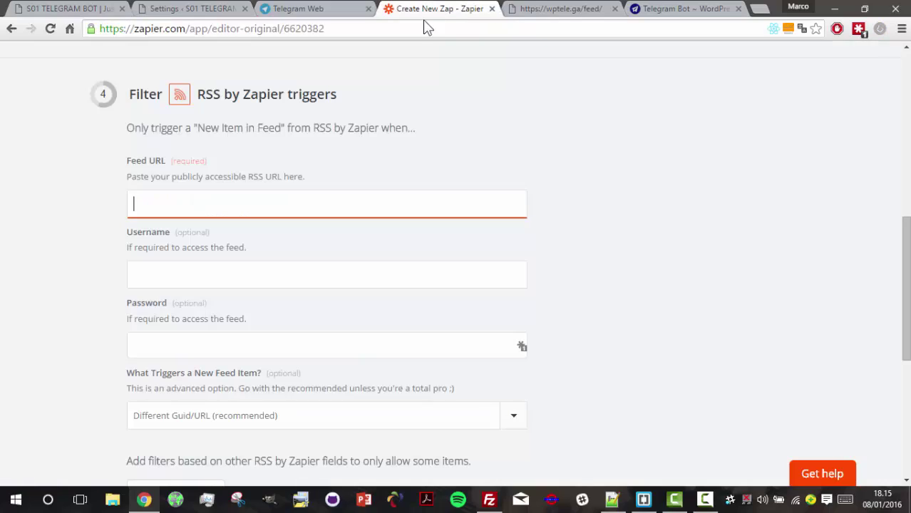
pyautogui.rightClick(286, 204)
pyautogui.click(348, 281)
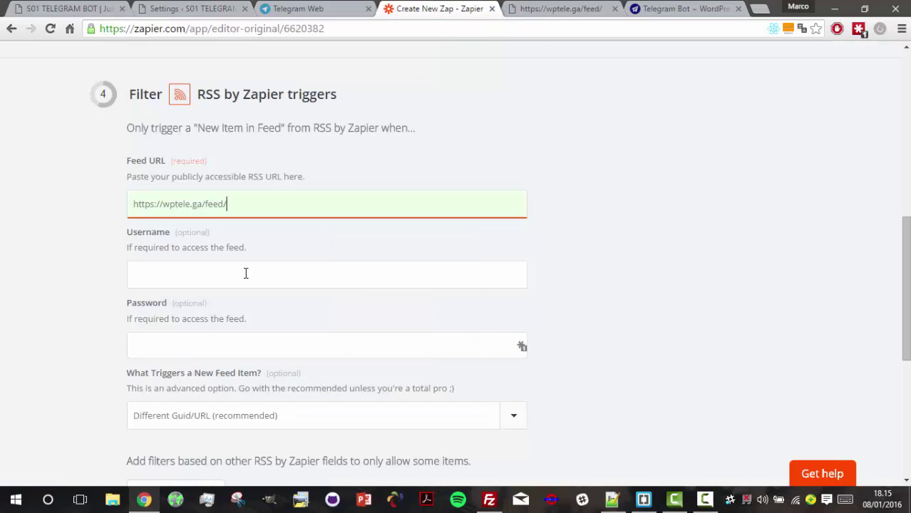
pyautogui.scroll(-2, 322, 274)
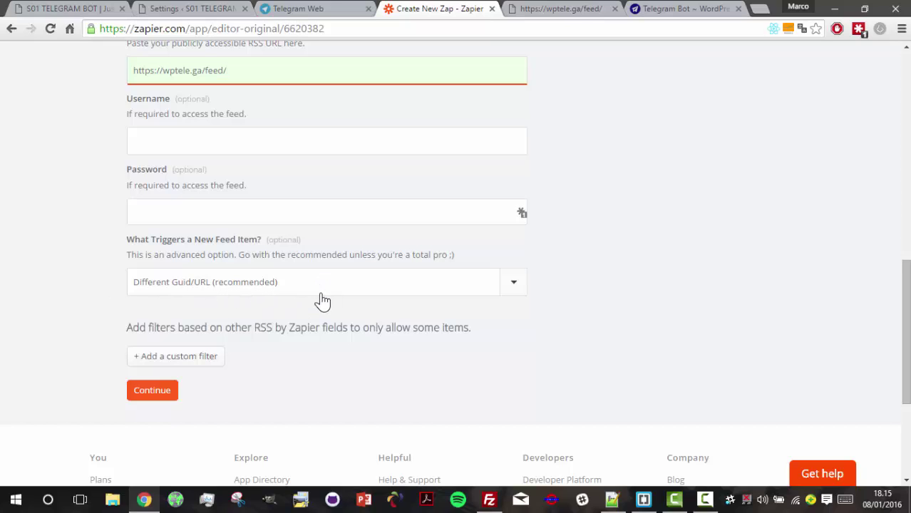
# Add a custom filter row, then remove it and continue to the Telegram message step
pyautogui.click(178, 361)
pyautogui.scroll(-2, 214, 328)
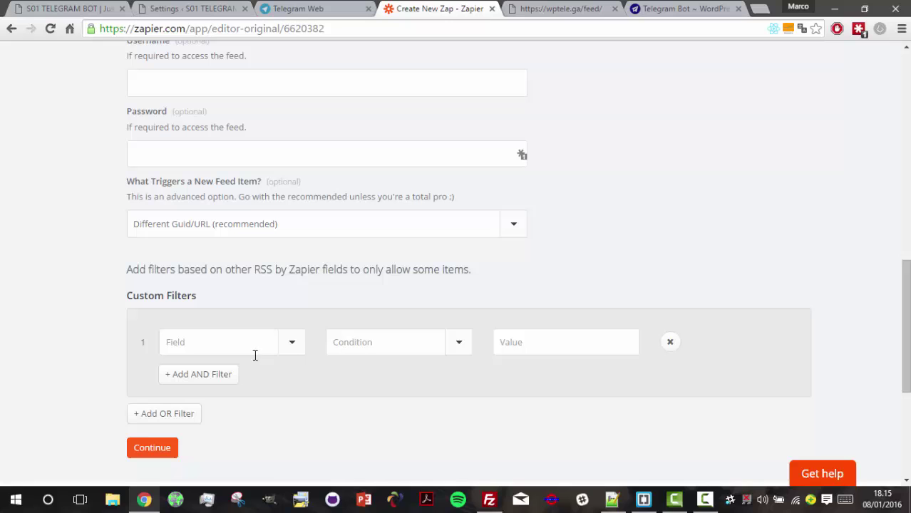
pyautogui.click(291, 345)
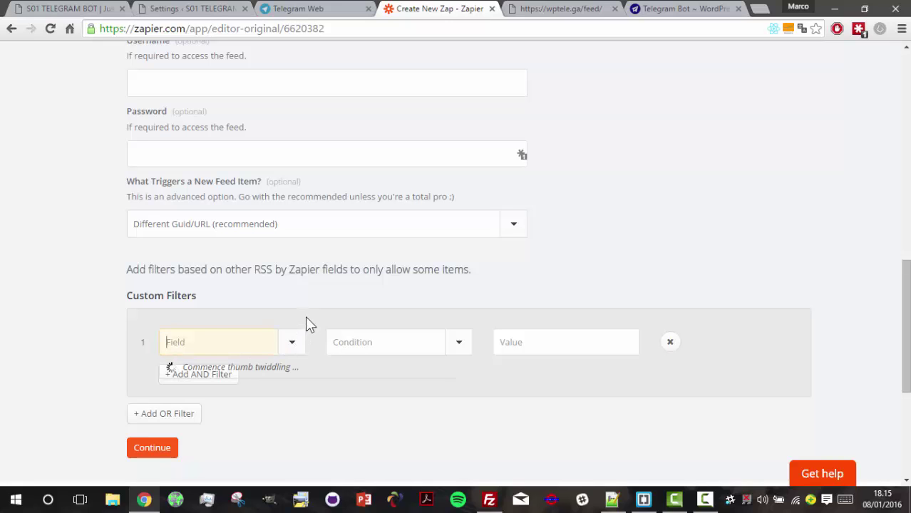
pyautogui.scroll(-1, 305, 319)
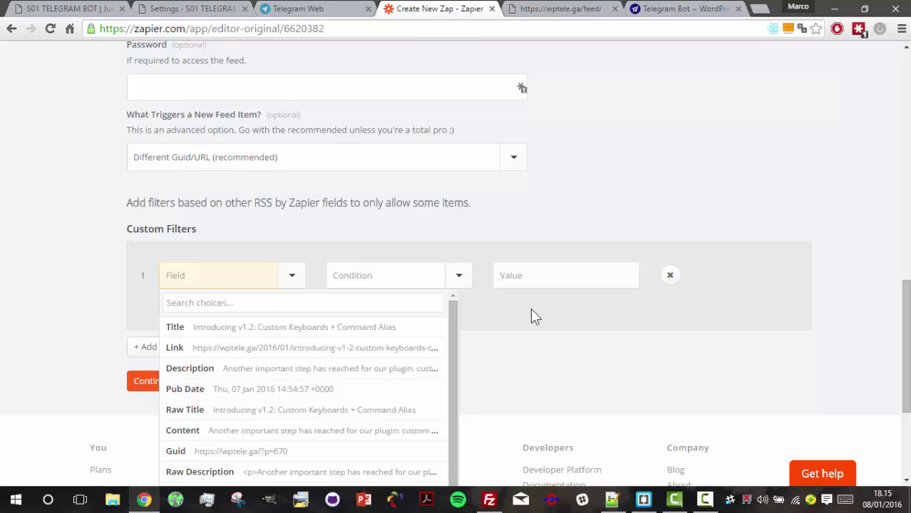
pyautogui.press('Escape')
pyautogui.click(670, 276)
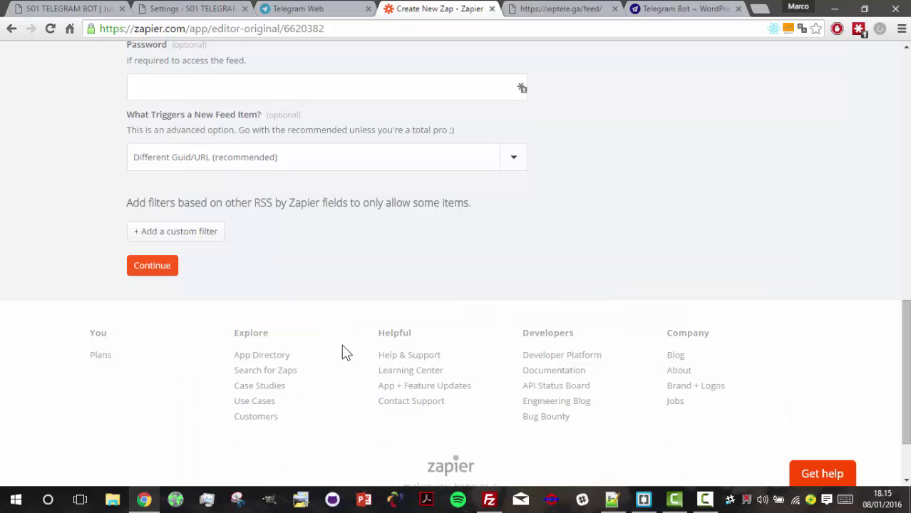
pyautogui.click(158, 272)
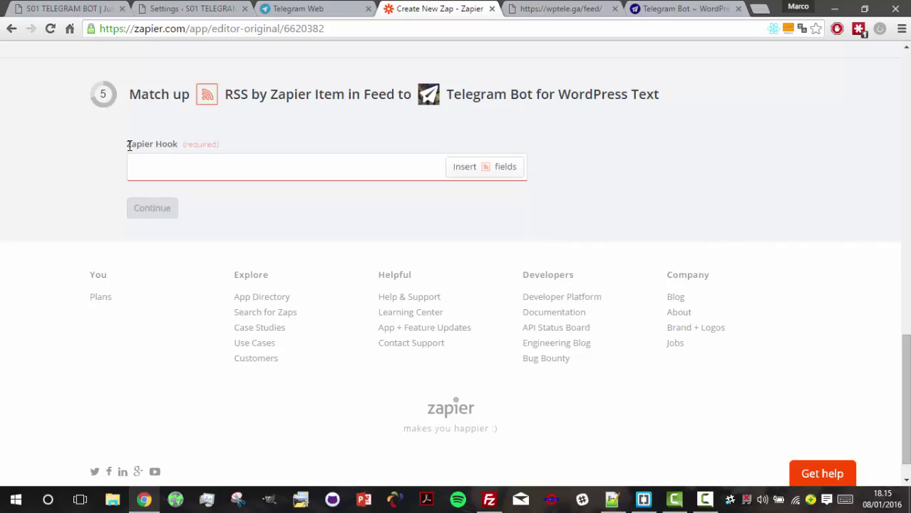
# Write 'Hey! A new news has been published. Check it out:' in Zapier Hook and append the Guid field
pyautogui.moveTo(128, 143); pyautogui.dragTo(219, 142)
pyautogui.click(269, 235)
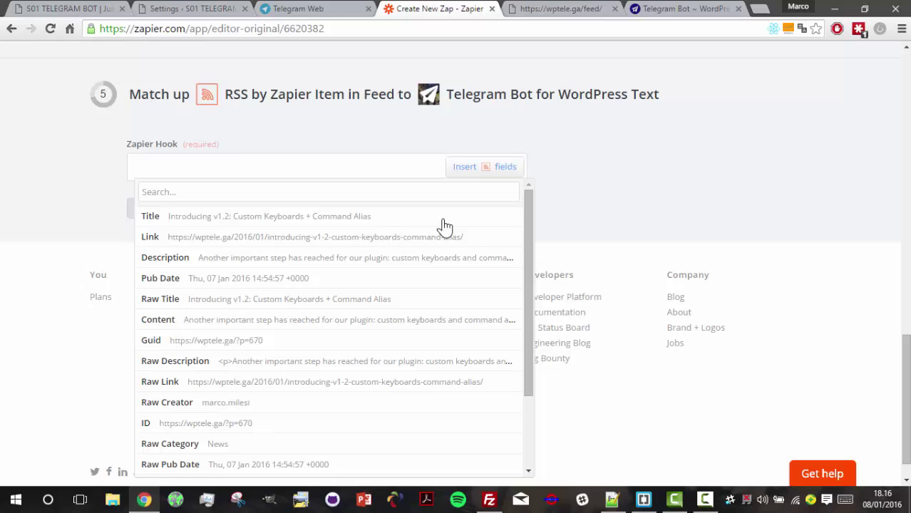
pyautogui.click(284, 173)
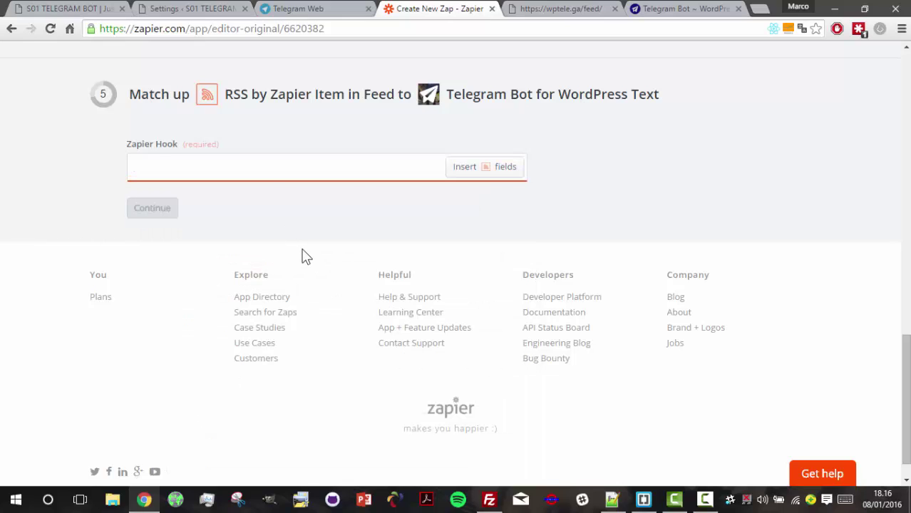
pyautogui.write('Hey')
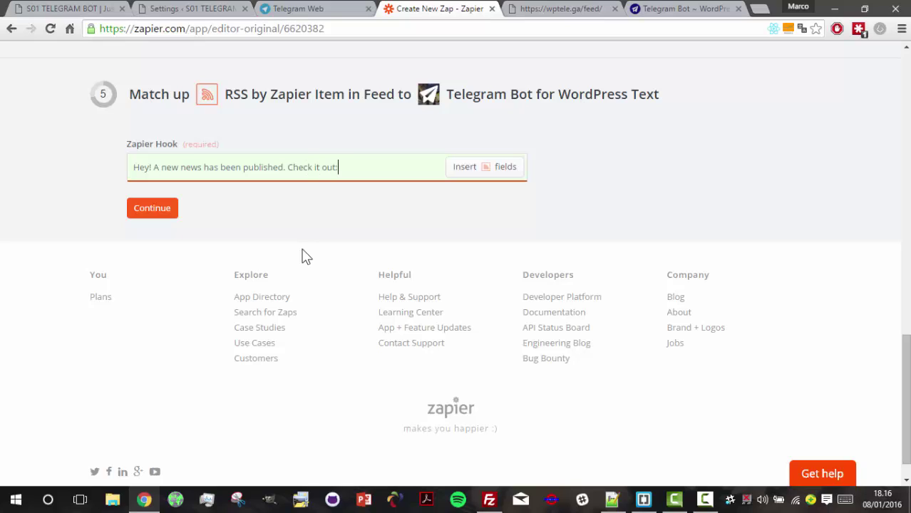
pyautogui.click(472, 169)
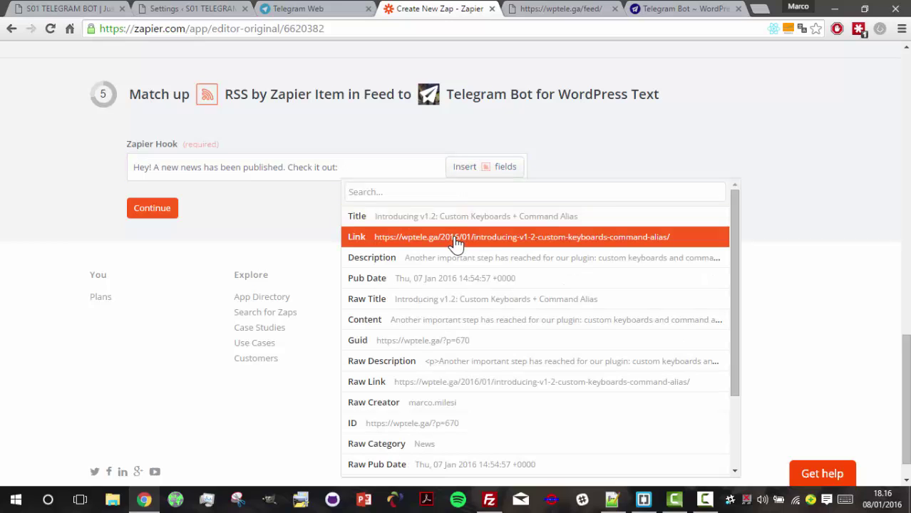
pyautogui.click(427, 340)
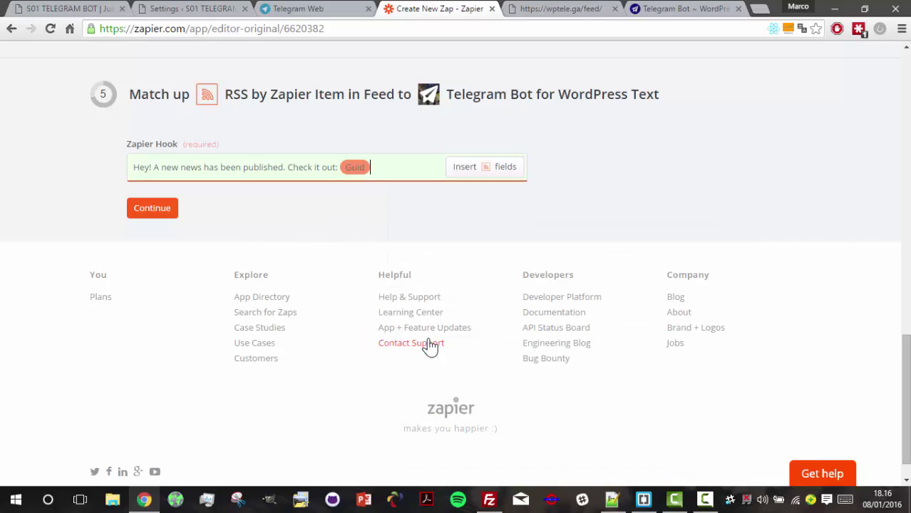
pyautogui.click(458, 174)
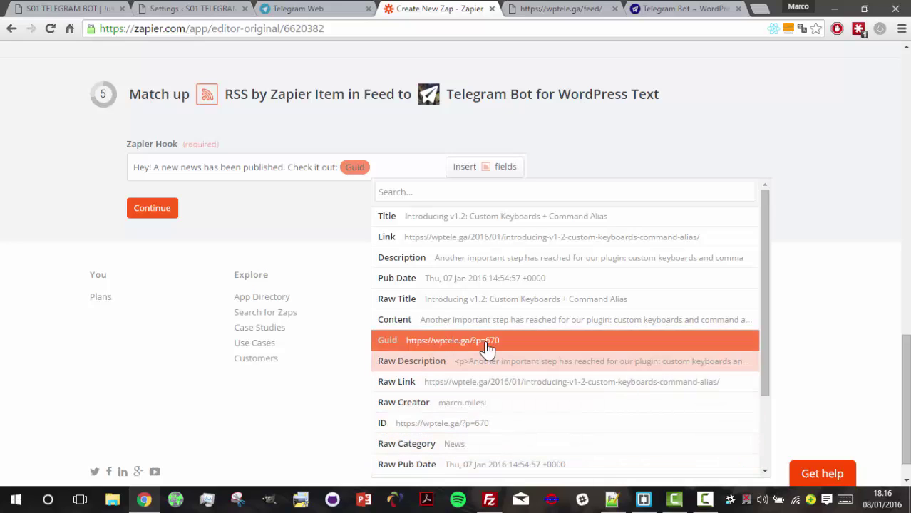
pyautogui.scroll(-3, 488, 349)
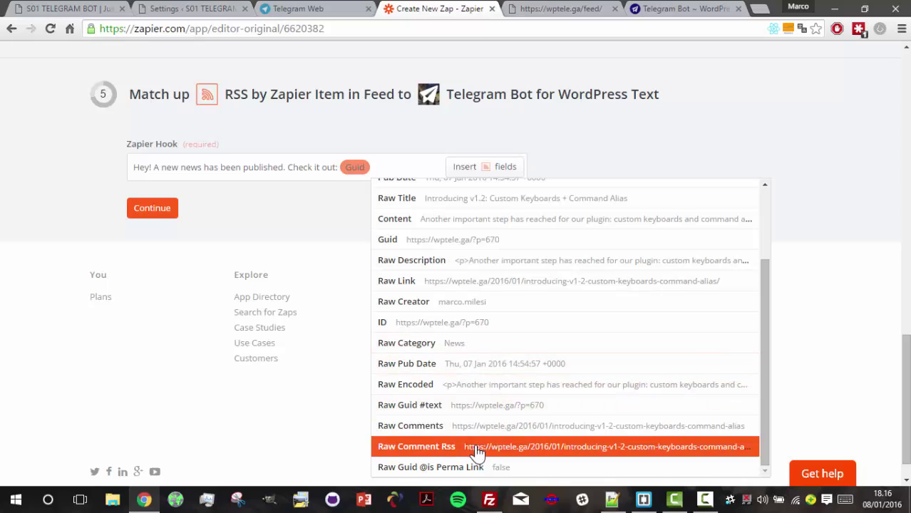
pyautogui.click(235, 214)
pyautogui.click(171, 218)
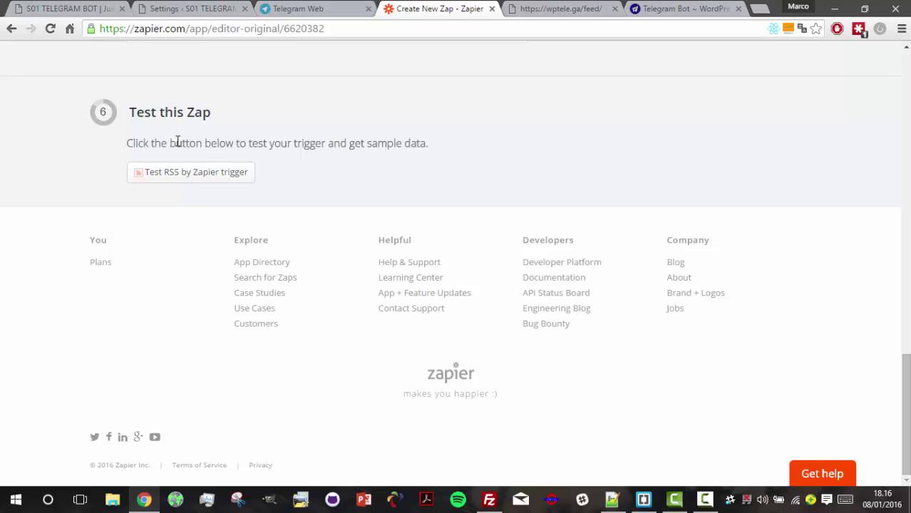
# Fetch RSS samples and send a test Telegram message using Sample #1
pyautogui.click(186, 175)
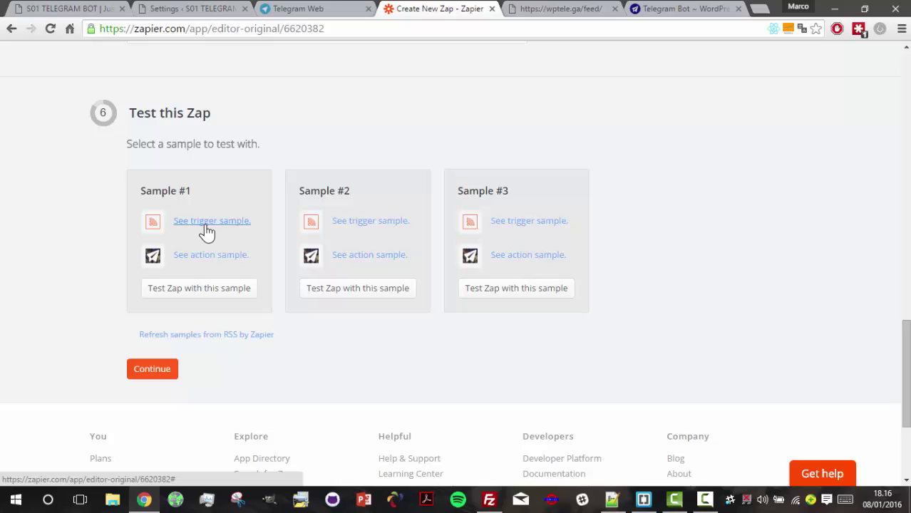
pyautogui.click(211, 290)
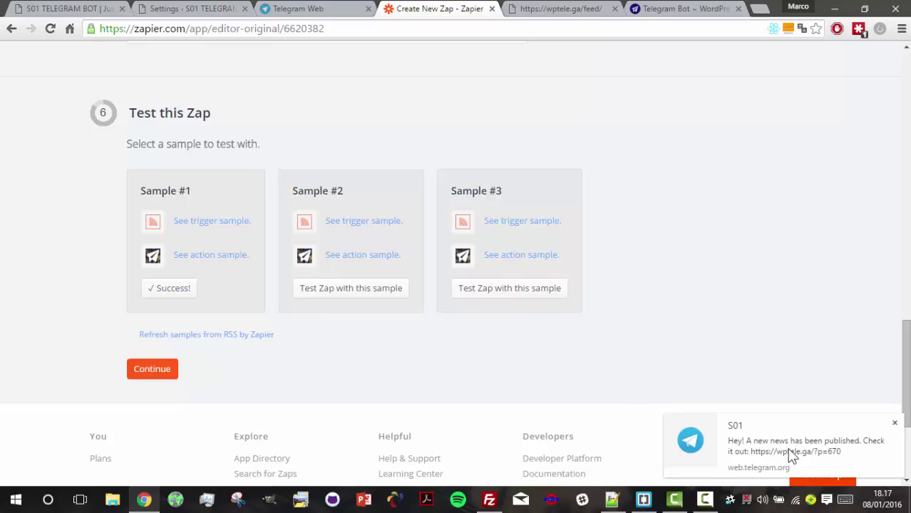
# Open the S01 bot chat from the Telegram notification to view the delivered message
pyautogui.click(734, 446)
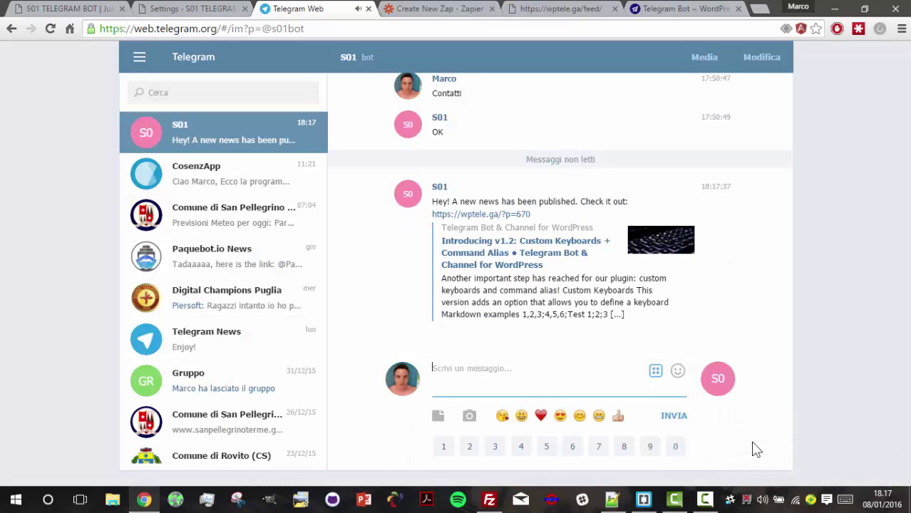